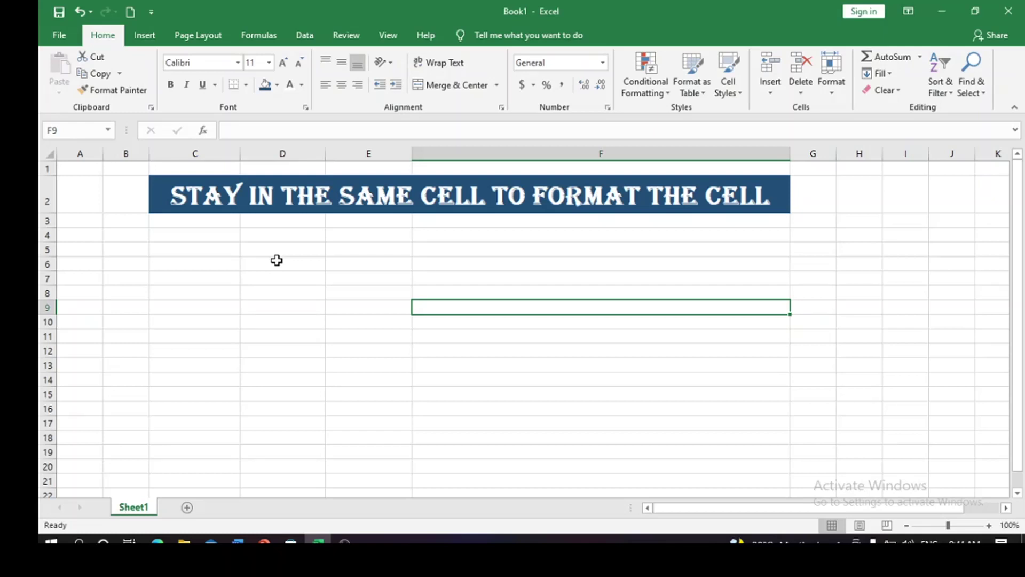
Step: Enter the sample text bnbmam in cell D5 and reselect that cell
click(263, 256)
text(bnbmam)
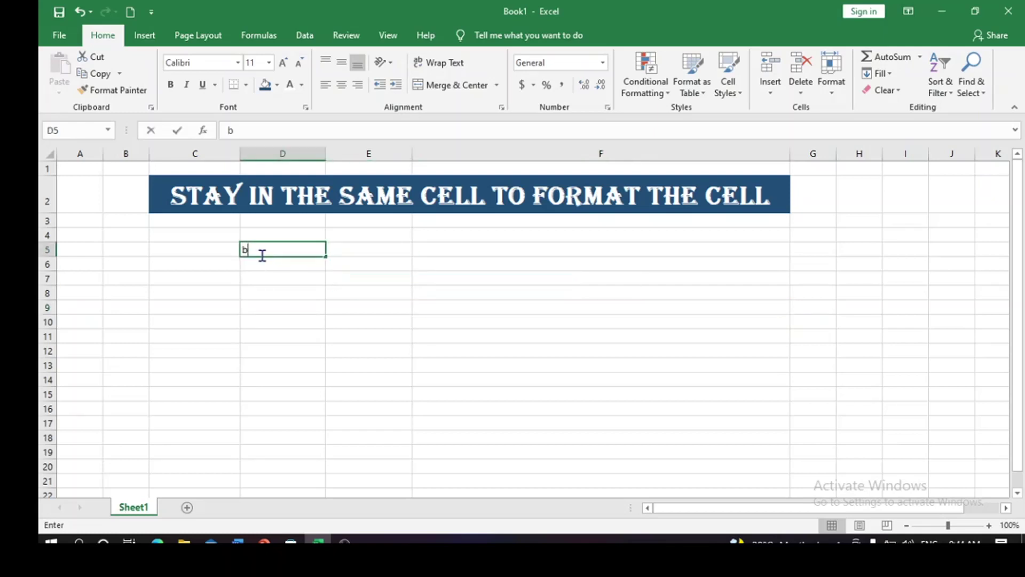
click(382, 269)
click(283, 249)
Step: Move the active cell down column D to row 62 and return to the start of the sheet
key(Down)
key(Down)
key(Down)
key(Down)
key(Down)
key(Down)
key(Down)
key(Down)
key(Down)
key(Down)
key(Down)
key(Down)
key(Down)
key(Down)
key(Down)
key(Down)
key(Down)
key(Down)
key(Down)
key(Down)
key(Down)
key(Down)
key(Down)
key(Down)
key(Down)
key(Down)
key(Down)
key(Down)
key(Down)
key(Down)
key(Down)
key(Down)
key(Down)
key(Down)
key(Down)
key(Down)
key(Down)
key(Down)
key(Down)
key(Down)
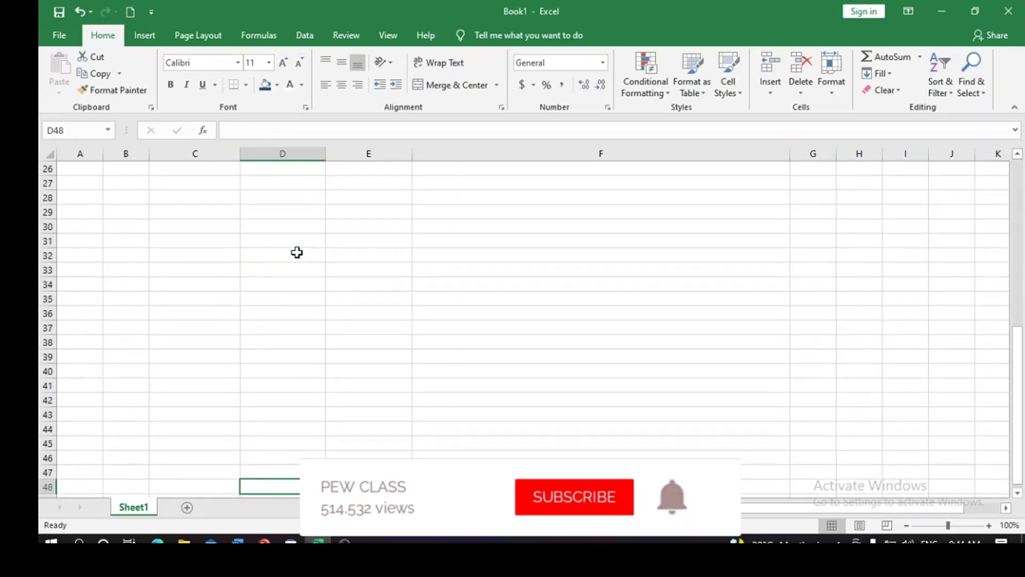
scroll(297, 252, up, 9)
scroll(297, 252, up, 4)
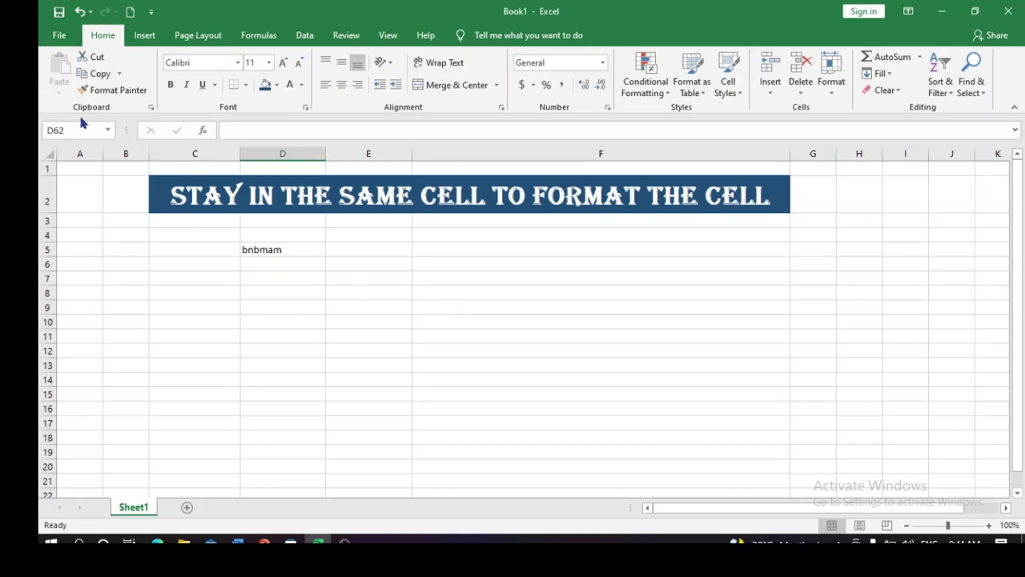
Step: Replace the contents of cell D5 with WELCOME
click(283, 250)
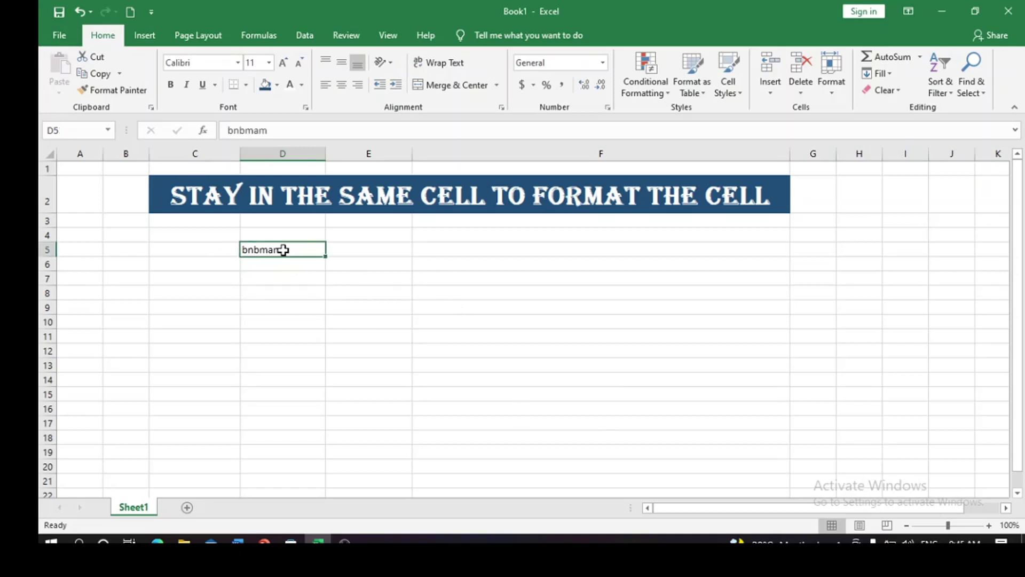
key(BackSpace)
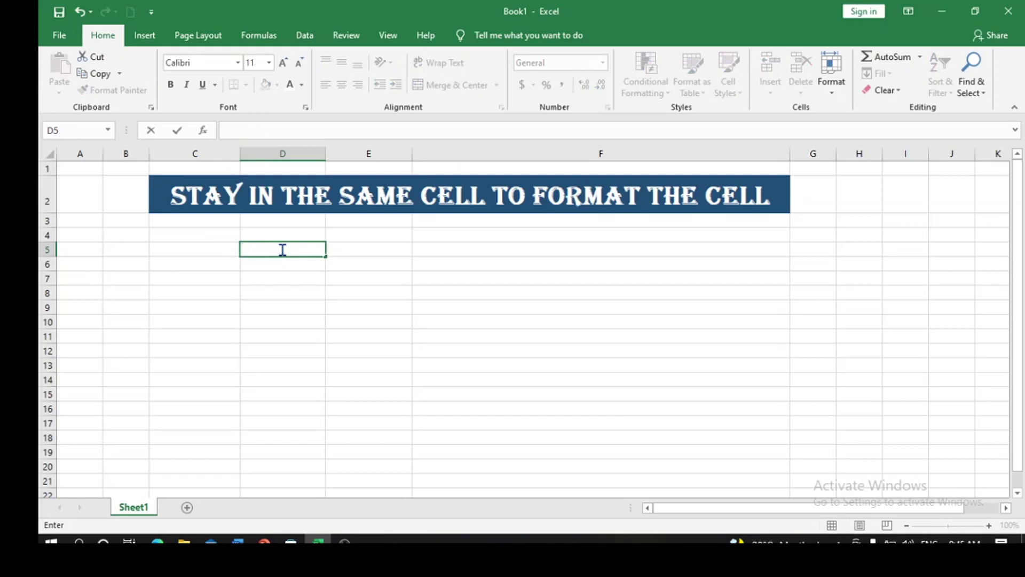
text(WERLCOME)
click(266, 250)
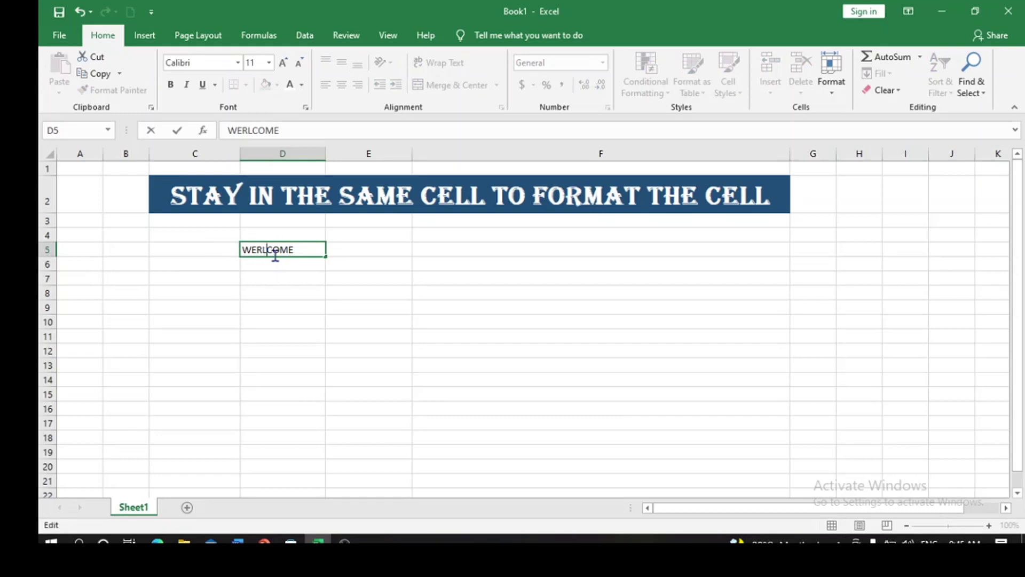
key(BackSpace)
click(359, 274)
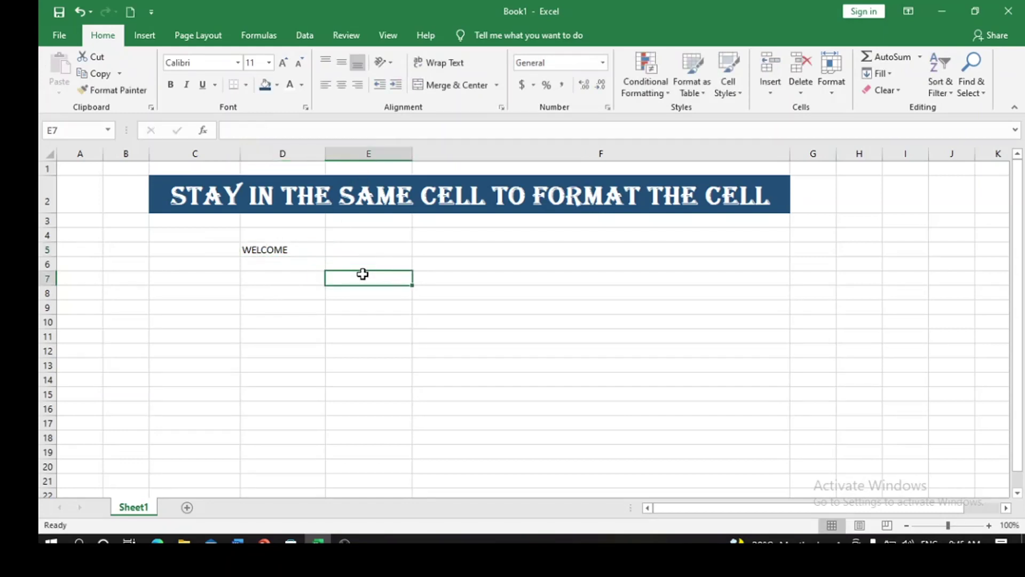
Step: Format cell D5 with font size 18, a dark blue fill and white text
click(298, 252)
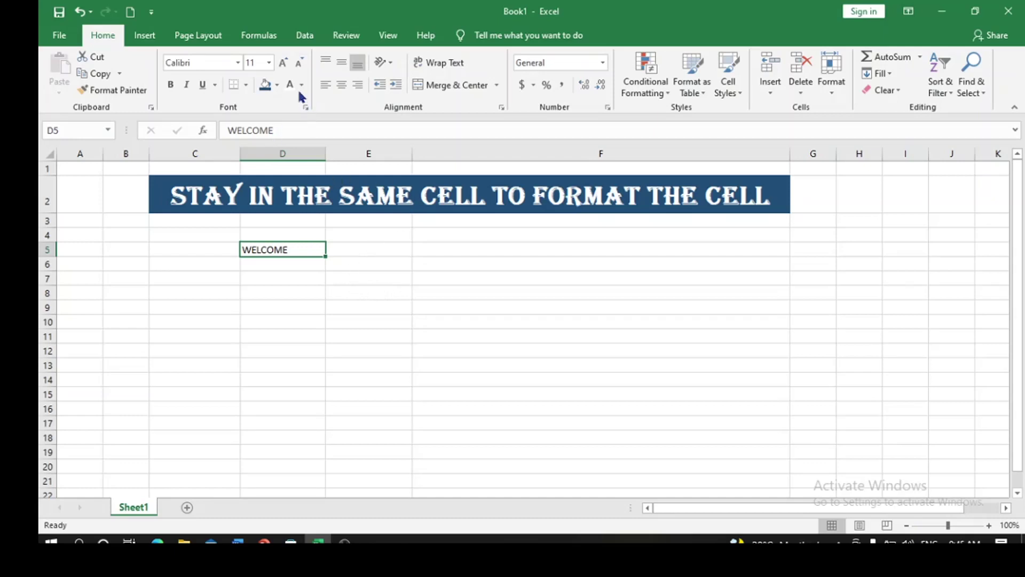
click(283, 62)
click(283, 62)
click(283, 63)
click(283, 63)
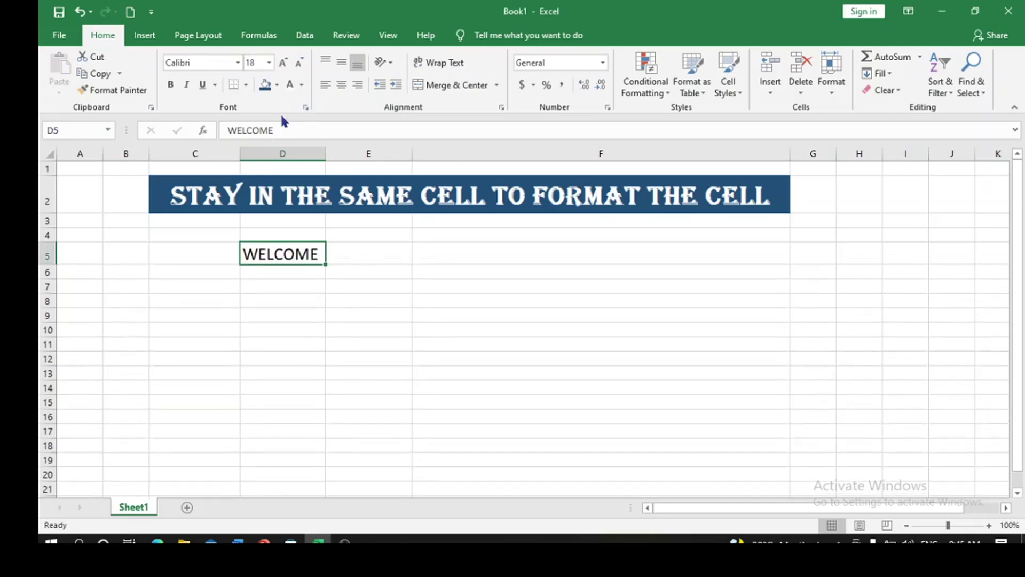
click(265, 86)
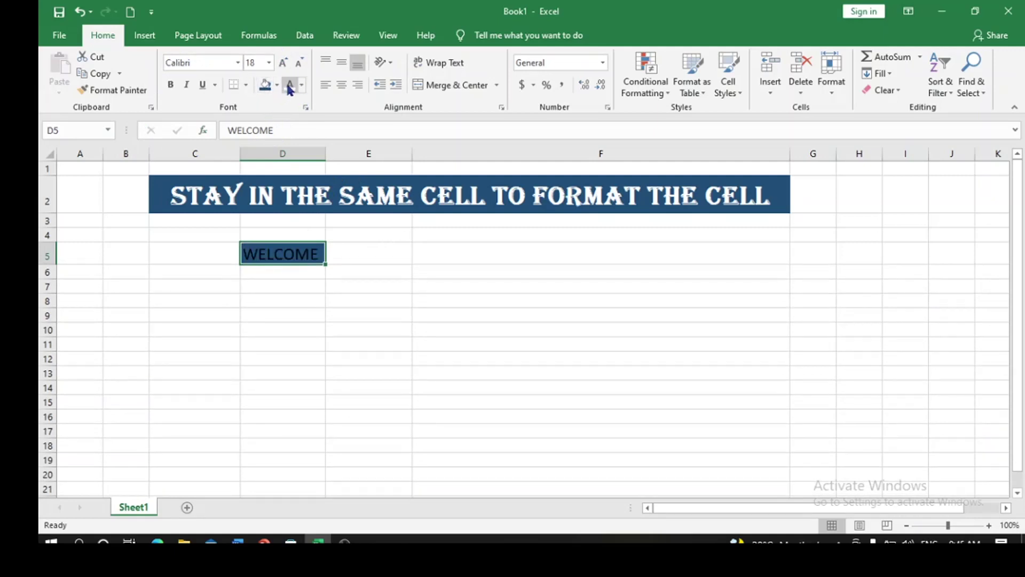
click(289, 86)
click(394, 286)
click(298, 251)
Step: Enter PEW CLASS. REMEMBER TO SUBSCRIBE in cell F7, keeping that same cell selected
click(433, 283)
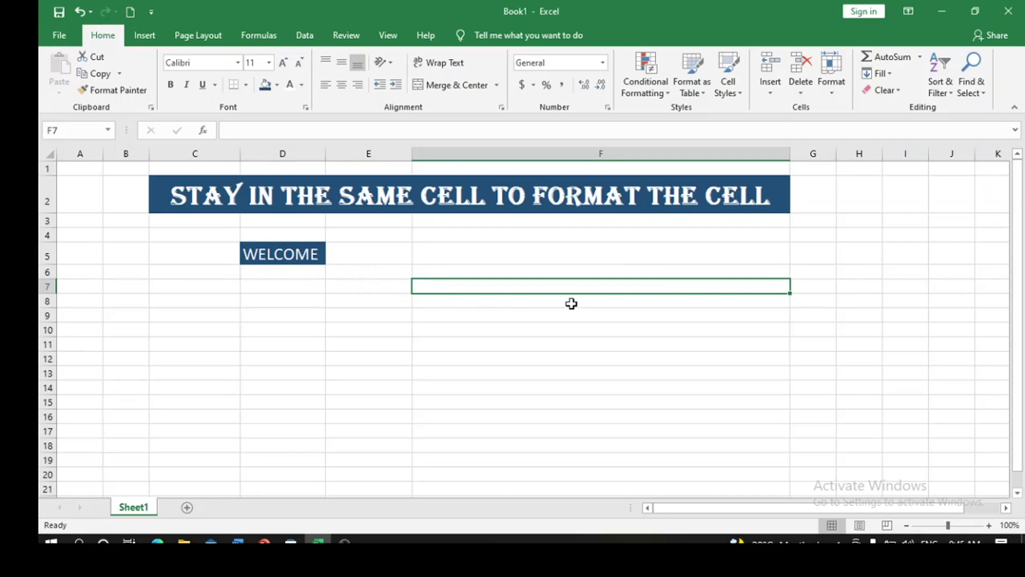
text(P)
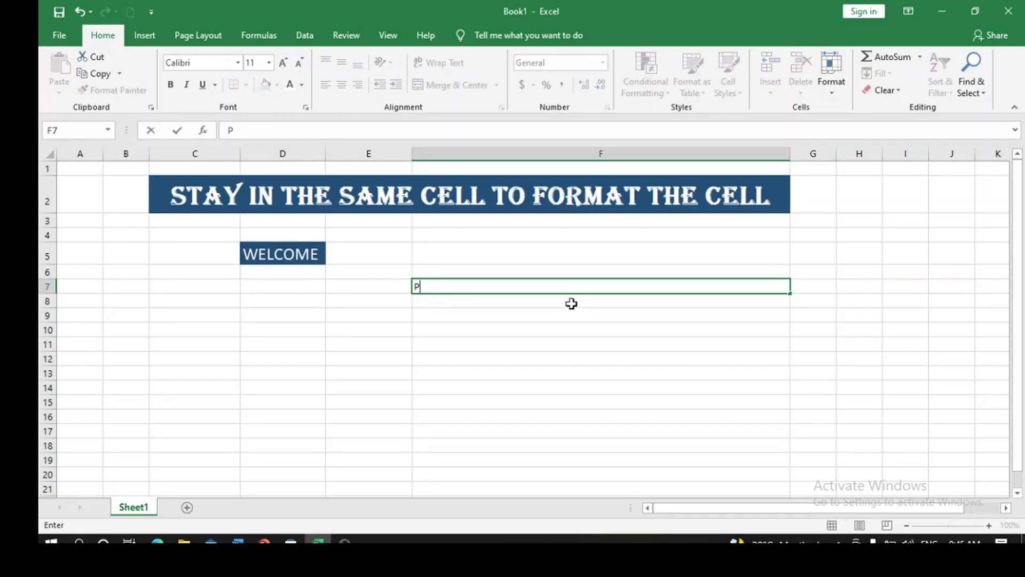
text(EW CLASS)
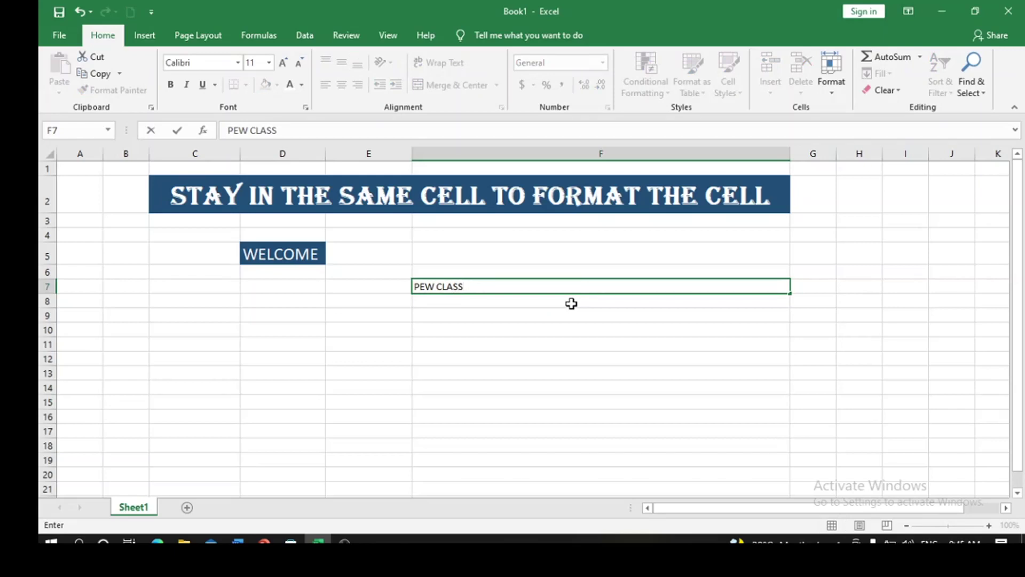
text(. REMEMBER T)
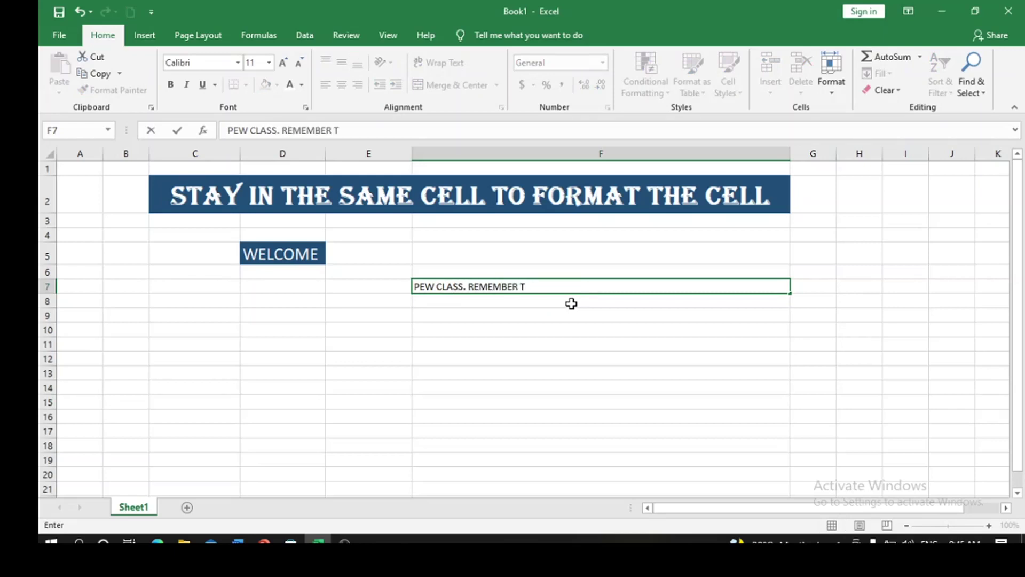
text(O SUBSCRIBE)
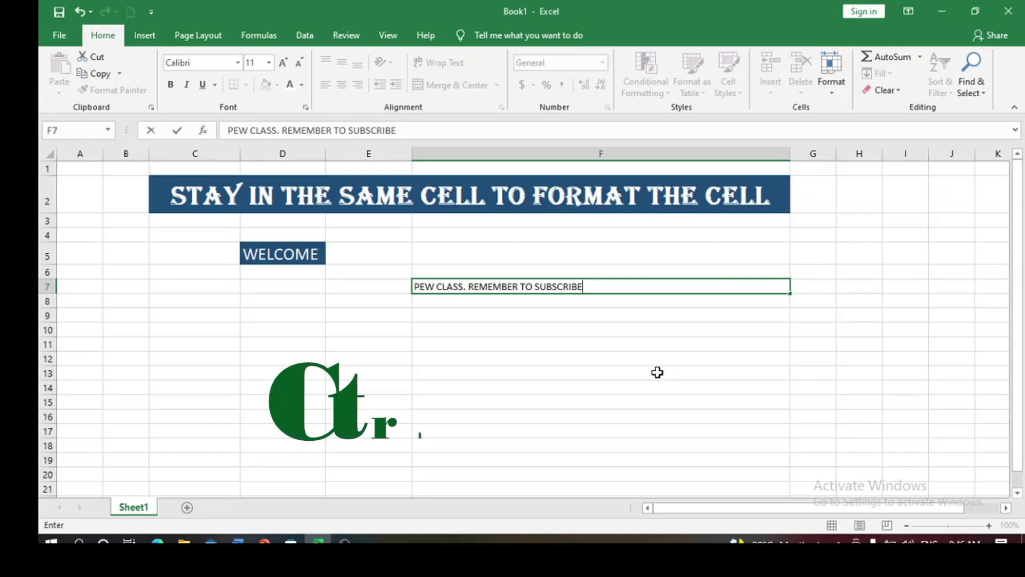
key(ctrl+Return)
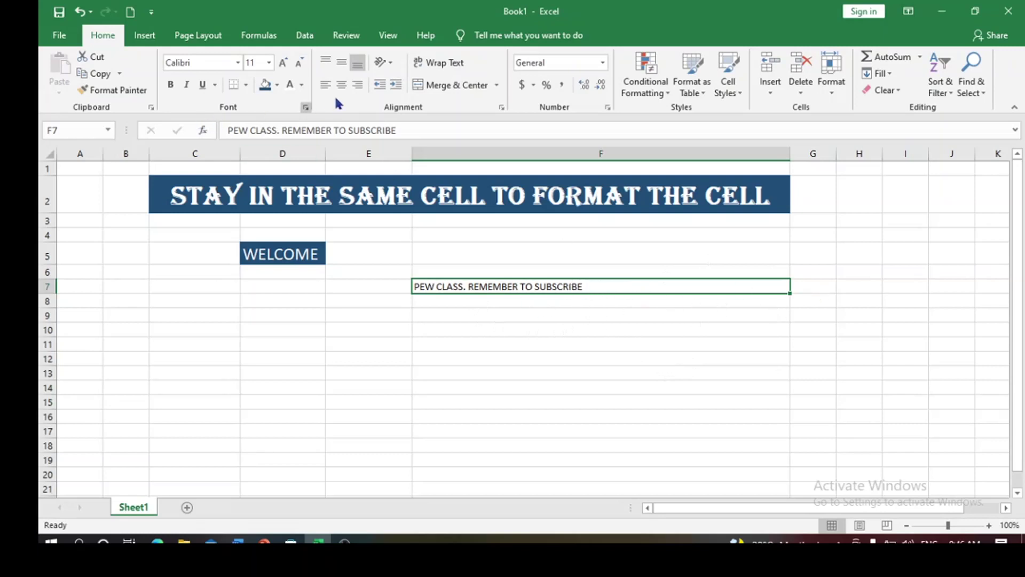
Step: Format cell F7 with a dark blue fill, white text and font size 22
click(264, 84)
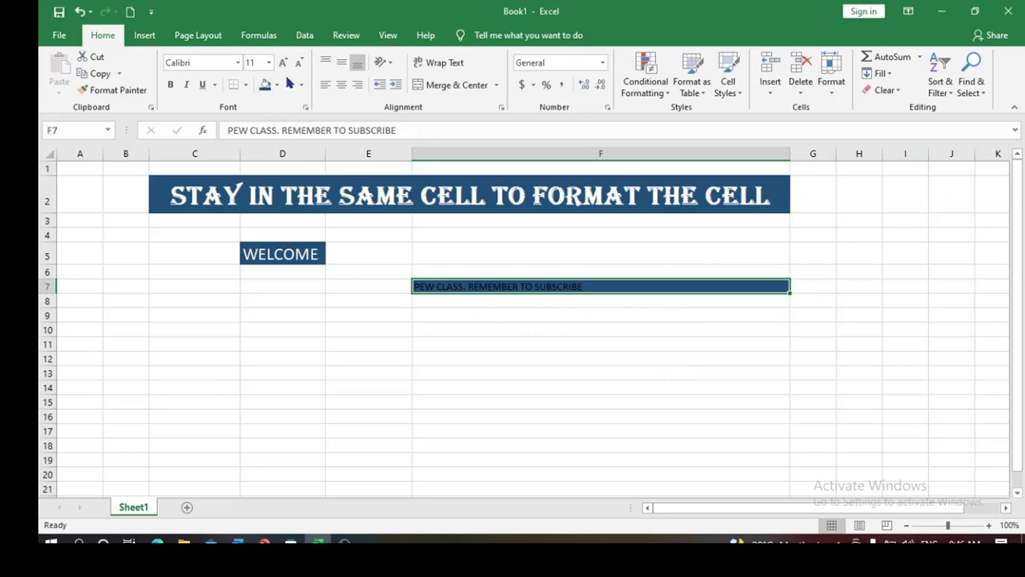
click(290, 85)
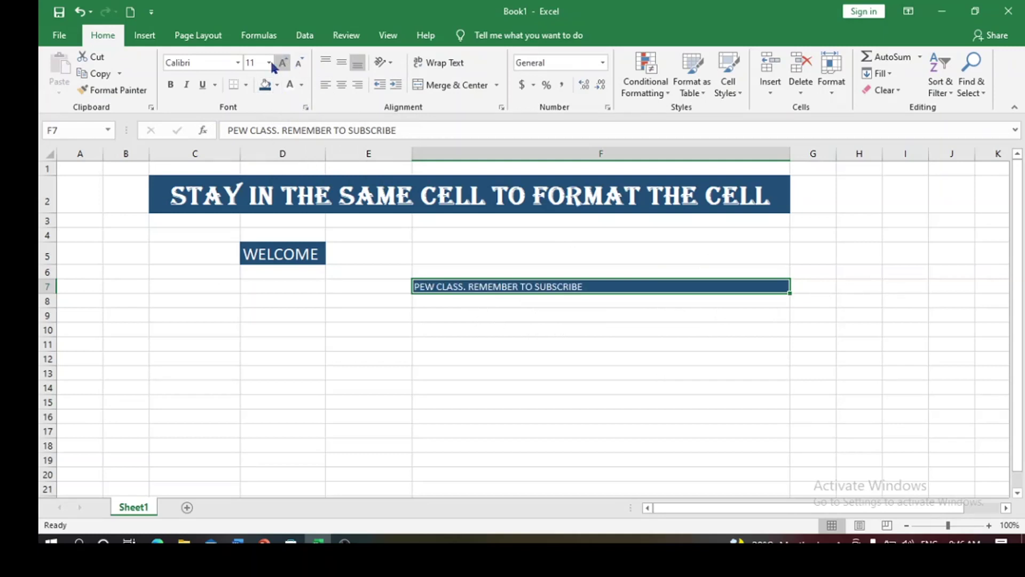
click(283, 63)
click(283, 63)
click(284, 64)
click(284, 63)
click(284, 64)
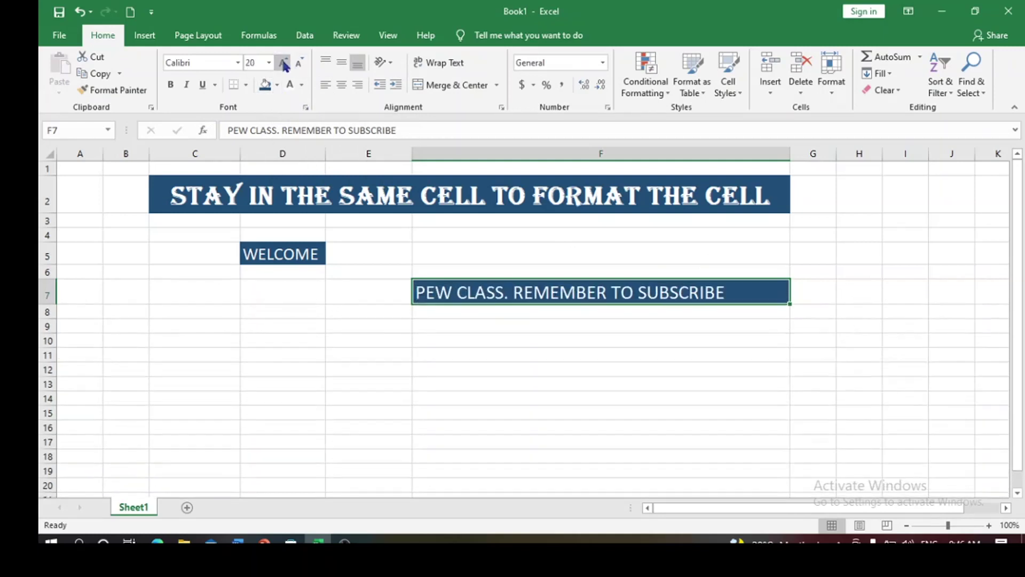
click(284, 63)
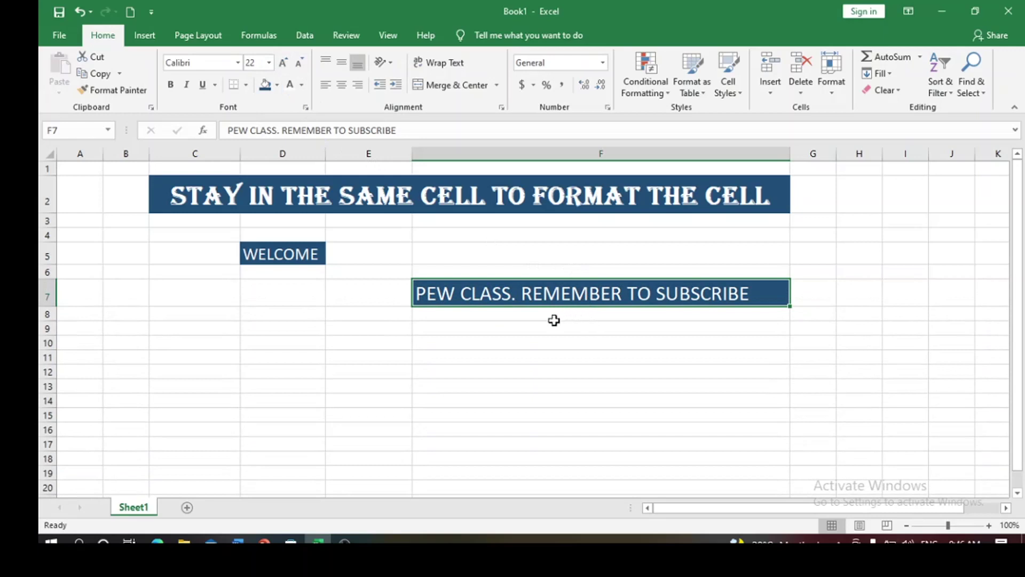
click(847, 354)
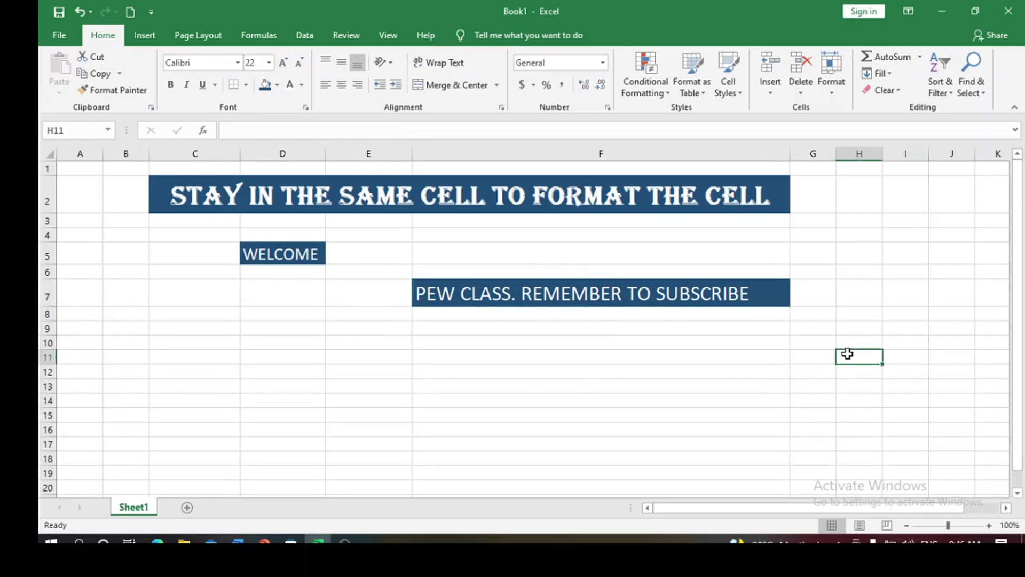
click(596, 292)
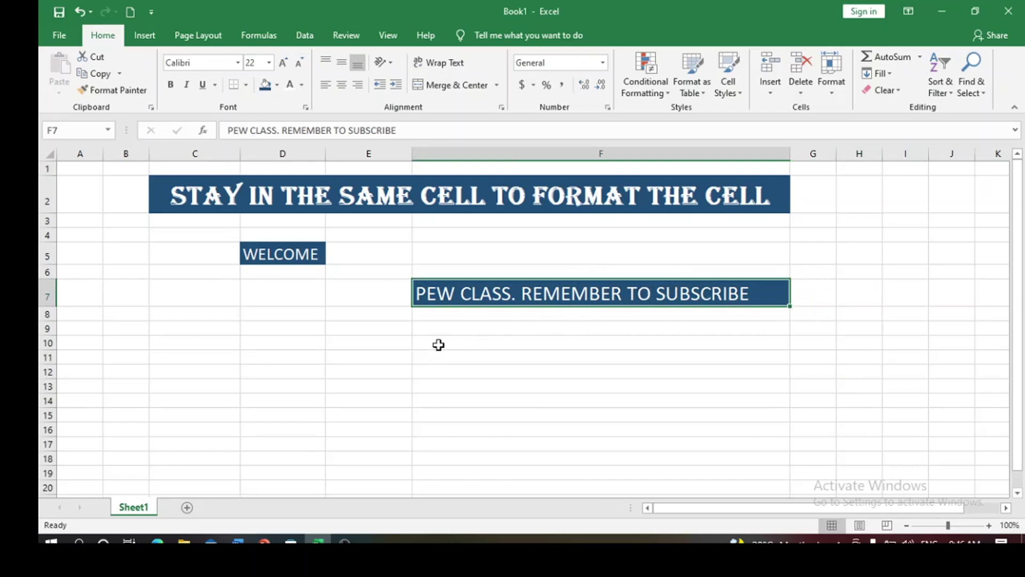
Step: Enter MMLKSSKJK in cell E10 and reselect that cell
click(339, 343)
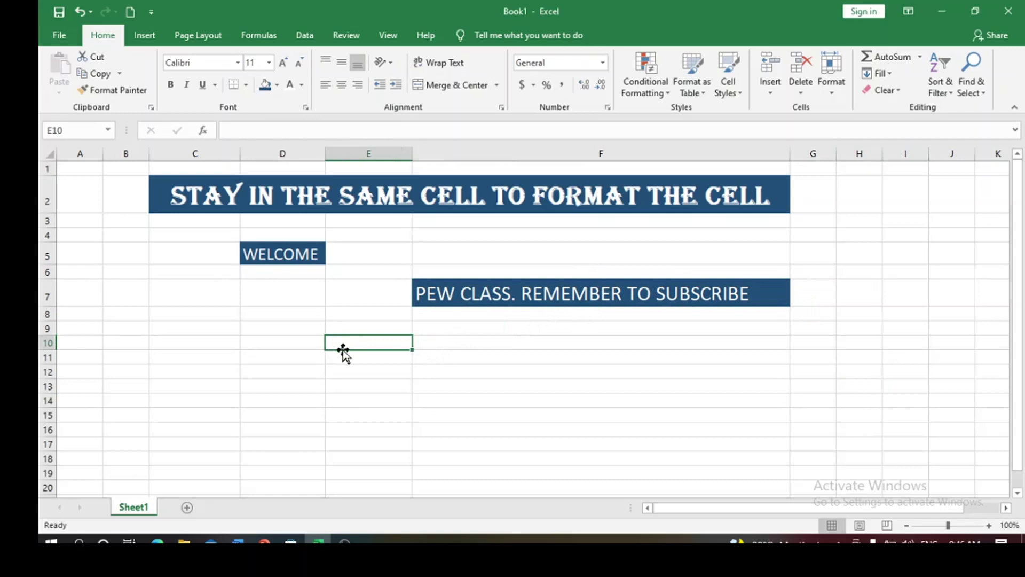
text(MMLKSSKJK)
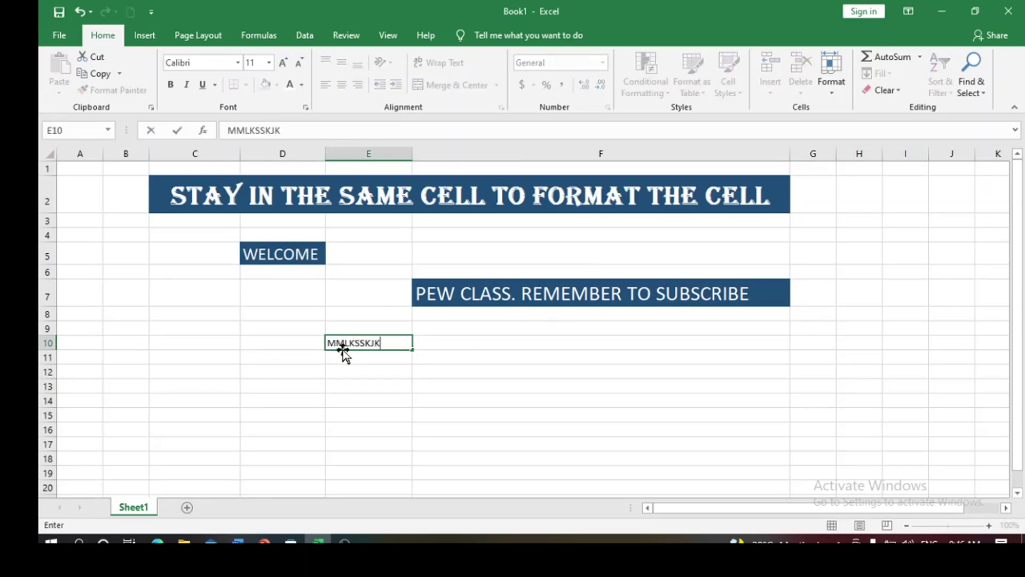
click(594, 383)
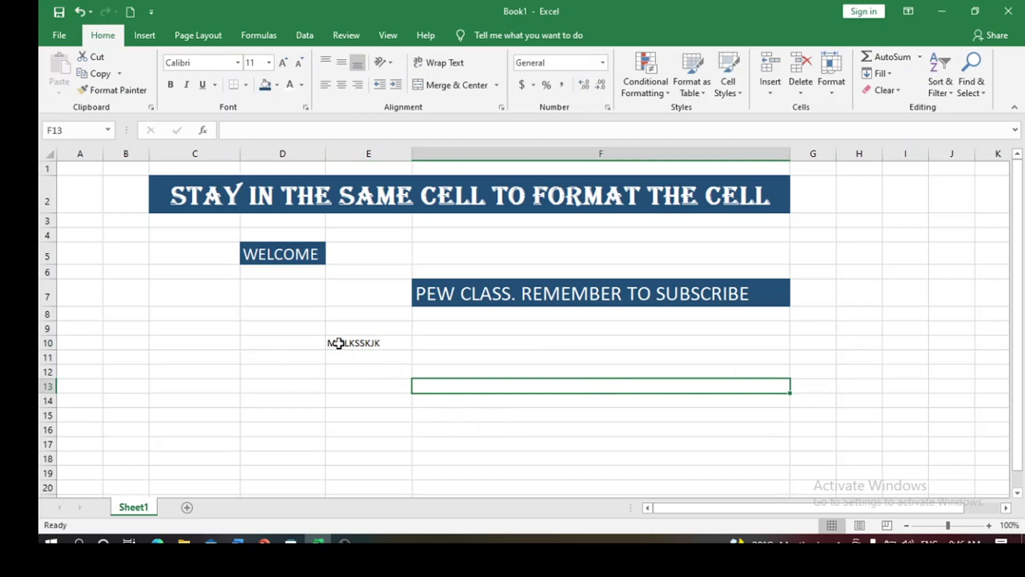
click(364, 342)
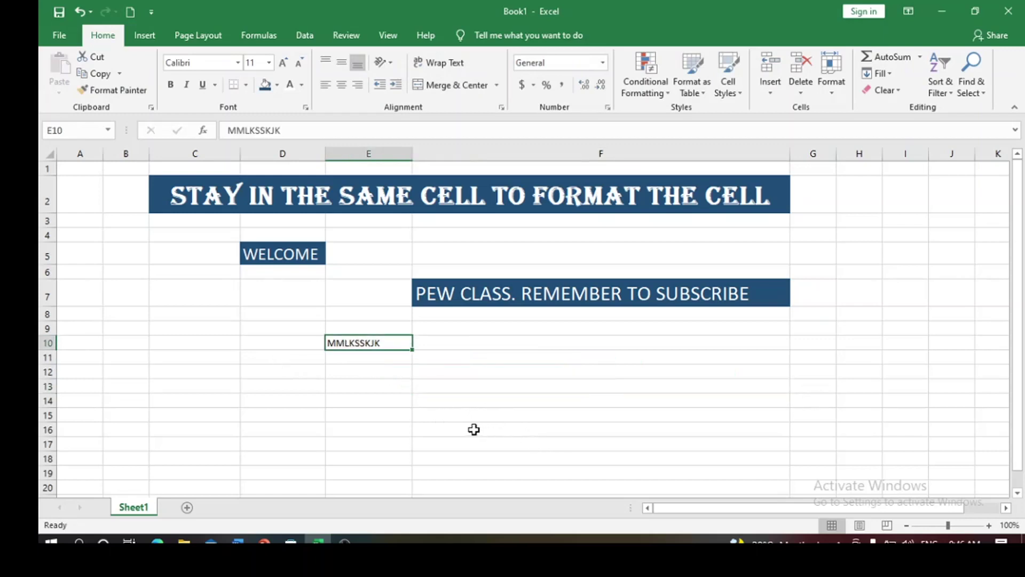
Step: Enter LIKE THE VIDEO in cell E15
click(353, 429)
click(393, 413)
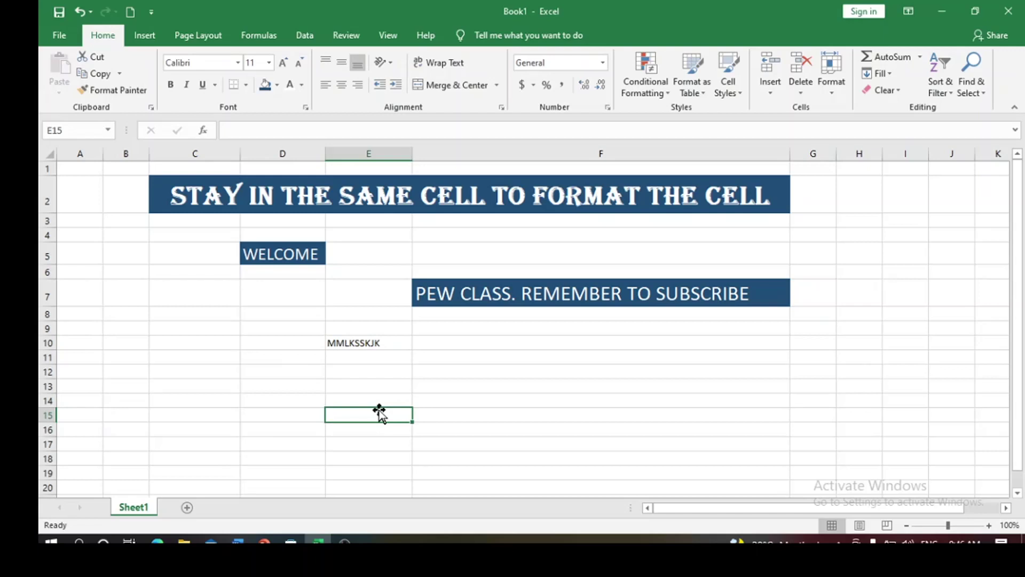
text(LIKE)
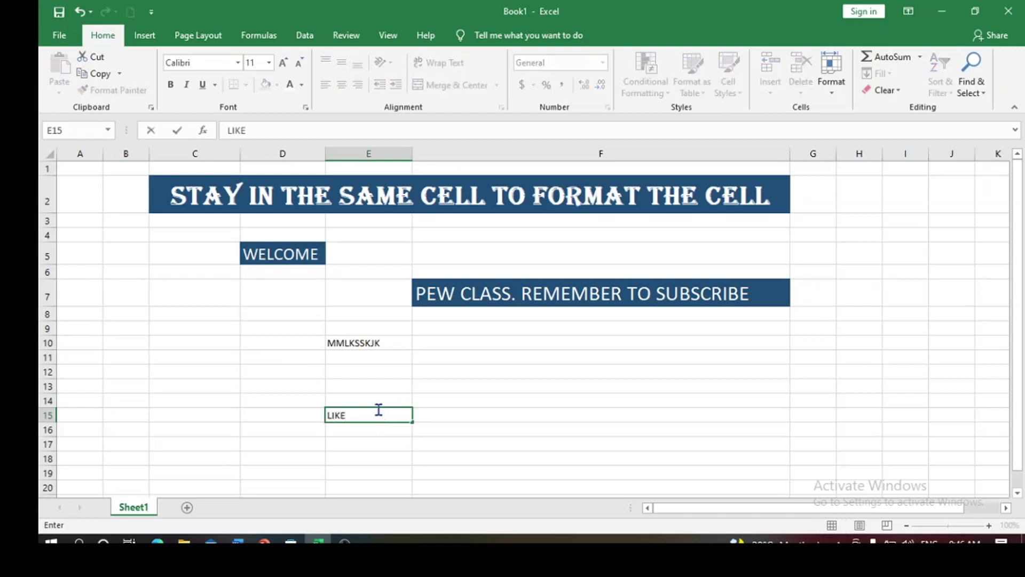
text( THE VIDEO)
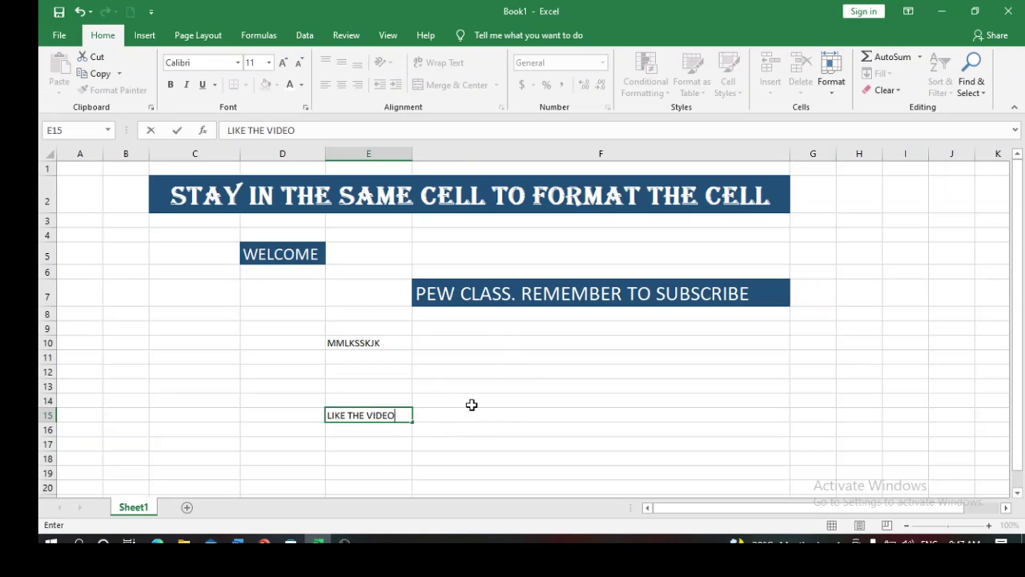
Step: Try the advanced editing option that moves the selection after Enter with direction Down, and apply the options with it disabled
click(68, 40)
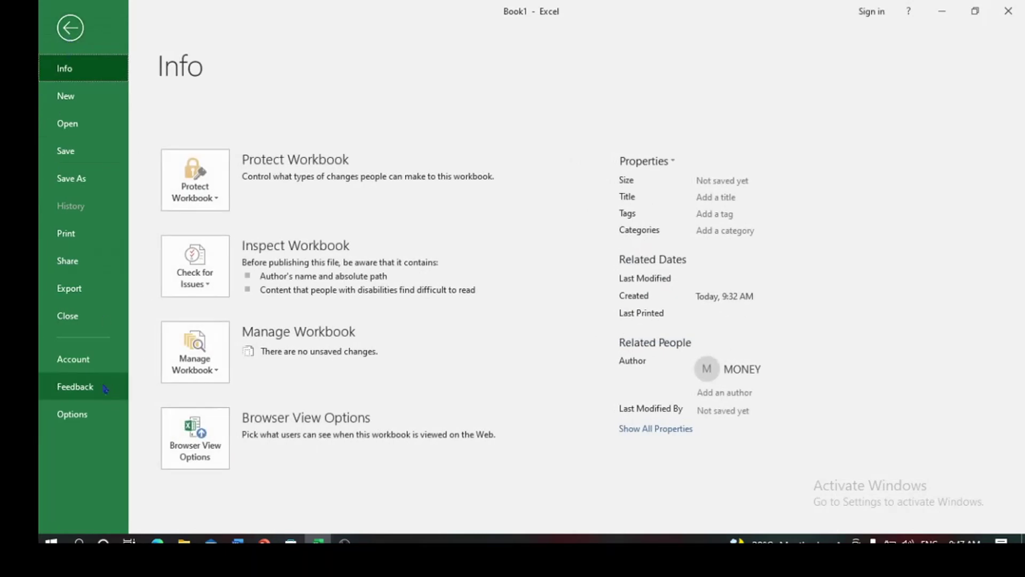
click(80, 414)
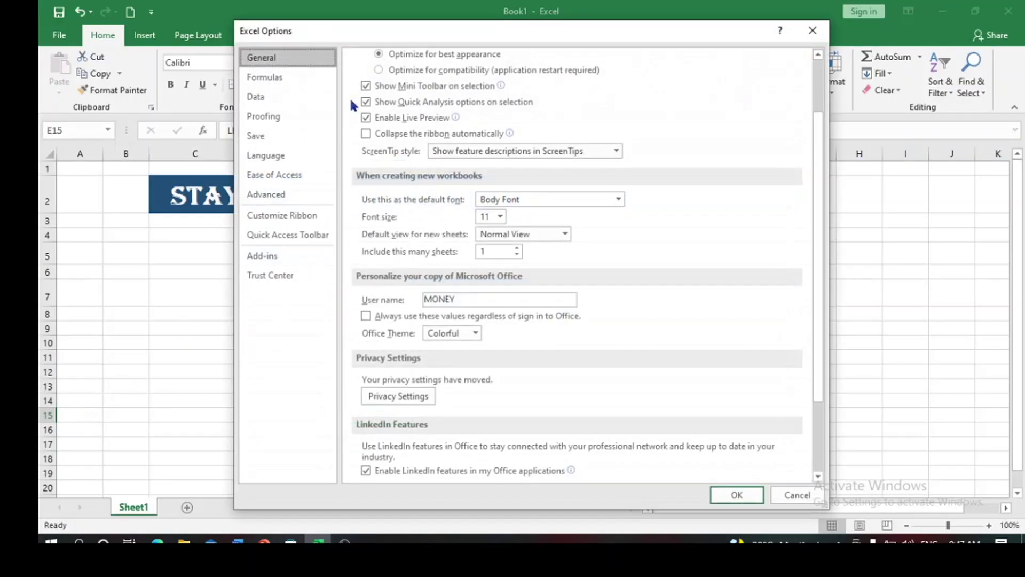
click(273, 196)
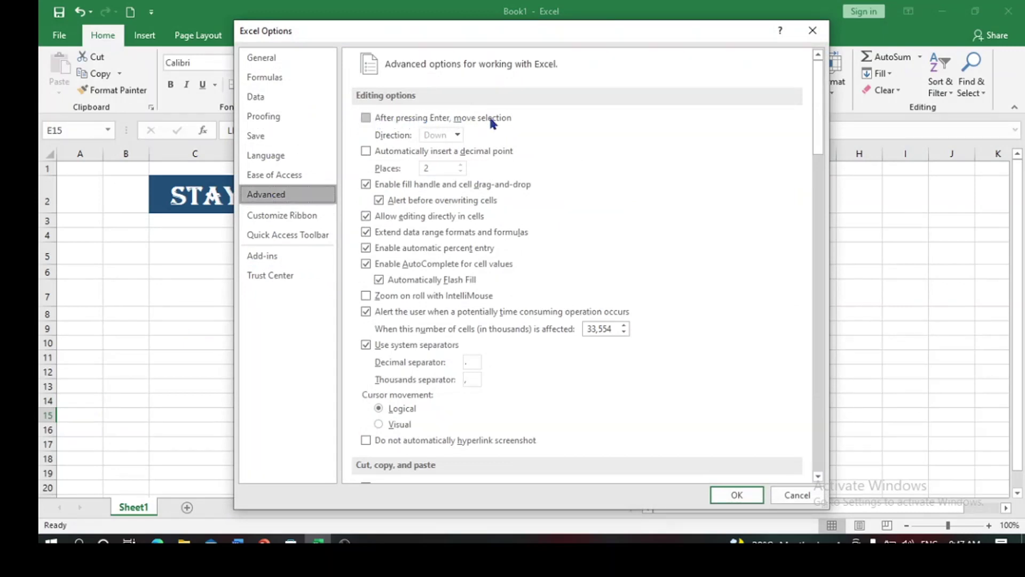
click(366, 118)
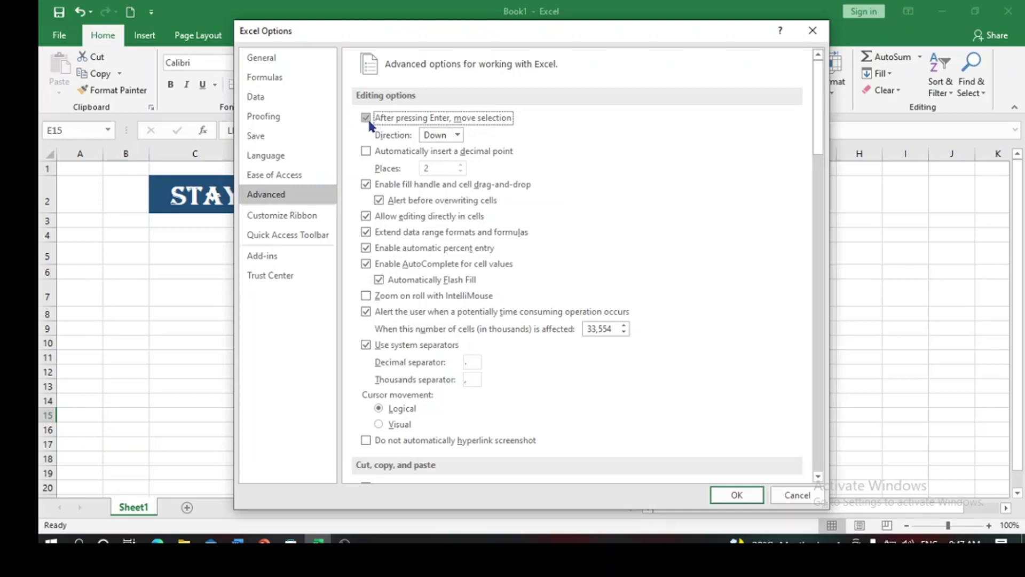
click(458, 135)
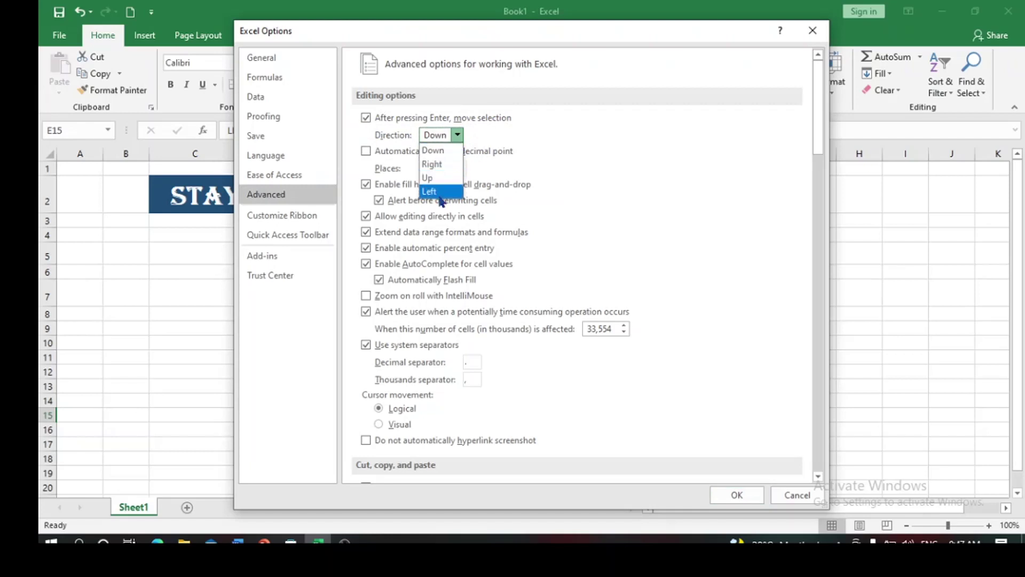
click(445, 152)
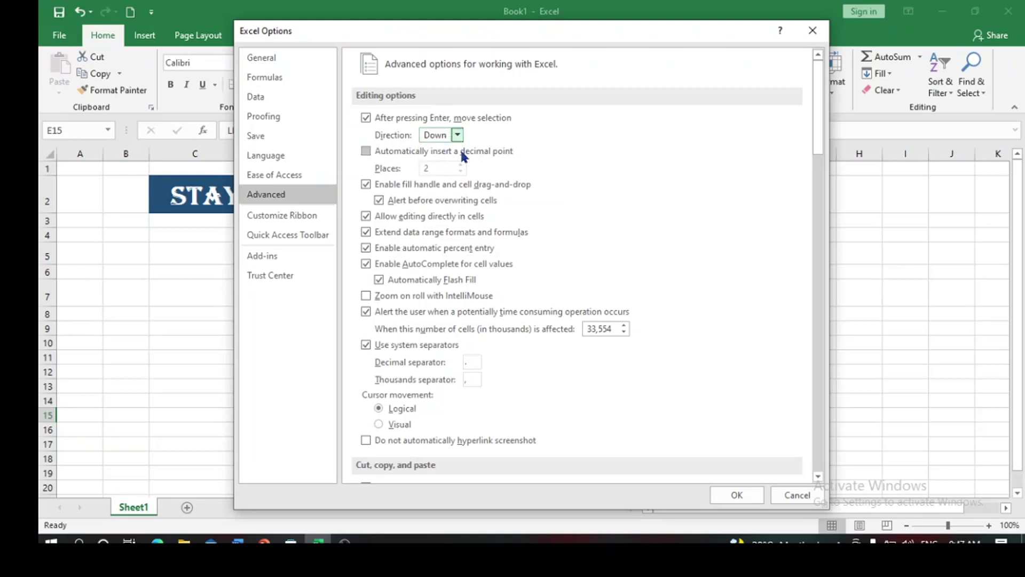
click(366, 118)
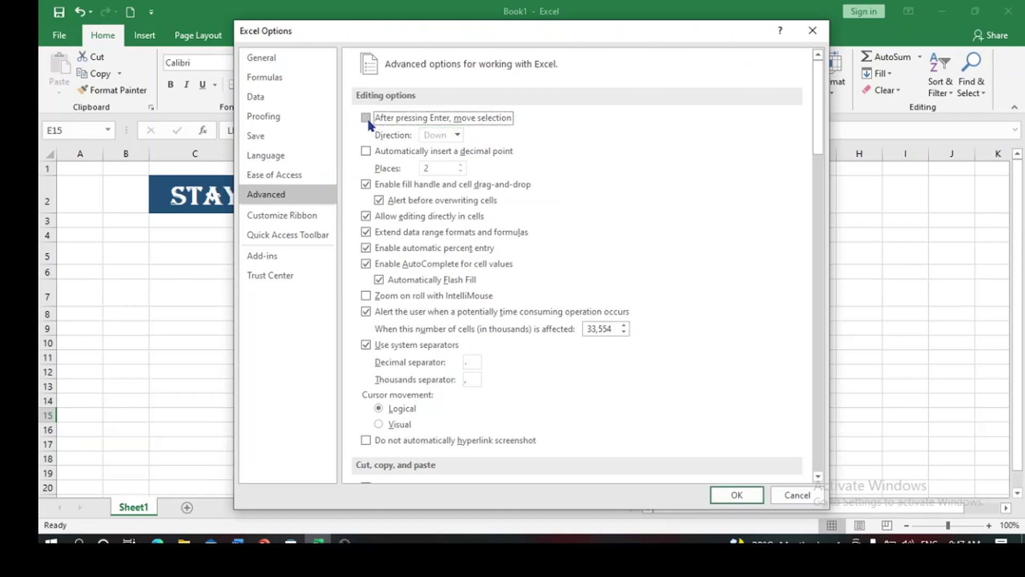
click(737, 494)
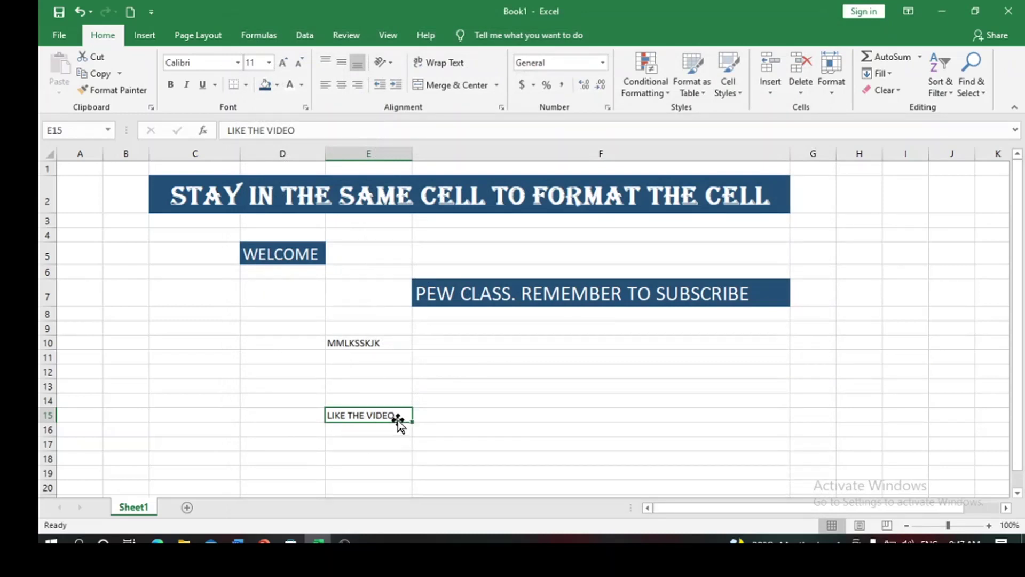
Step: Format cell E15 with a dark blue fill and white text
click(265, 85)
click(290, 84)
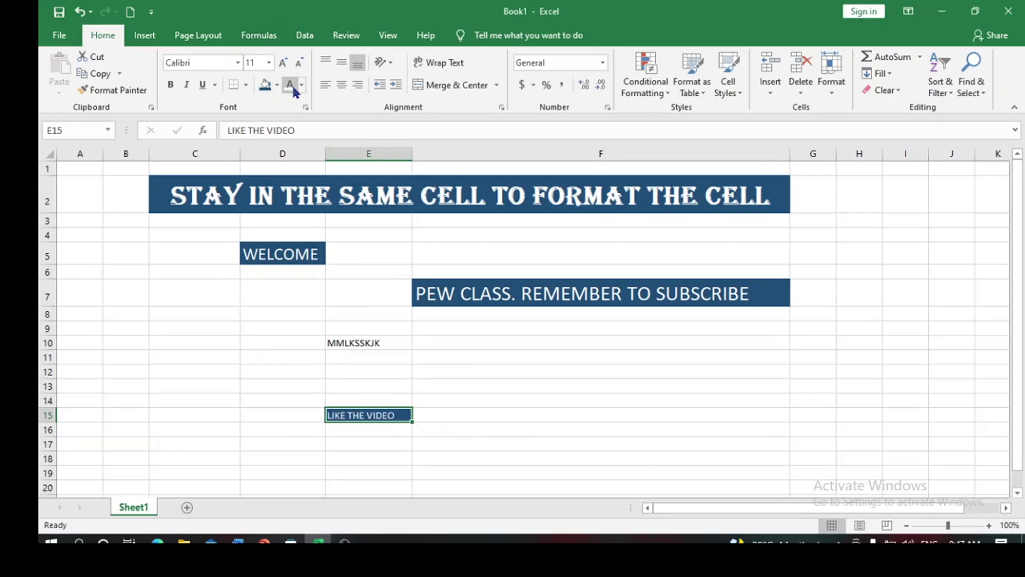
Step: Enter JJSXKJDSJ in cell F13, keeping that cell selected, and format it with a dark blue fill and white text
click(550, 384)
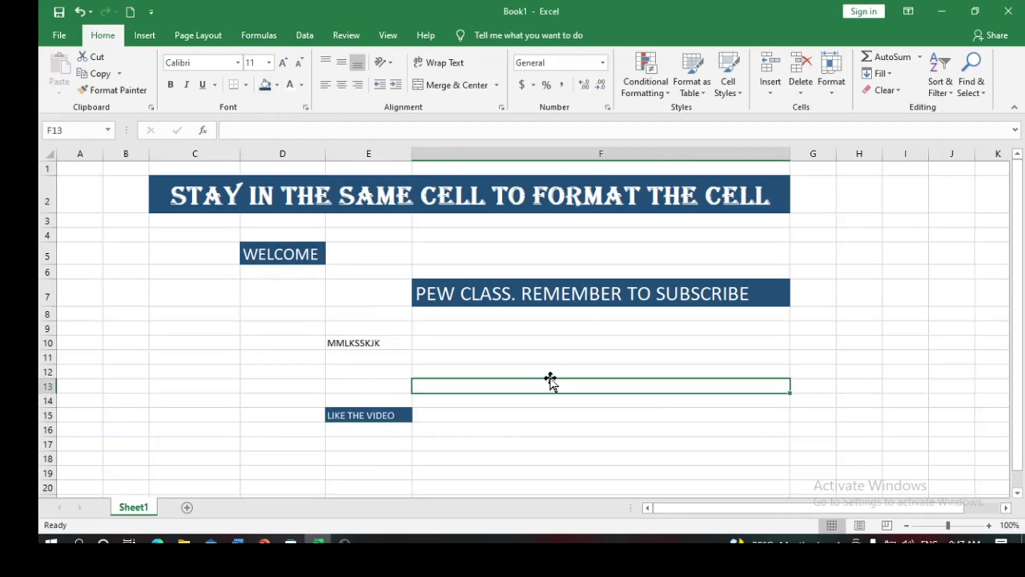
text(JJSXKJDSJ)
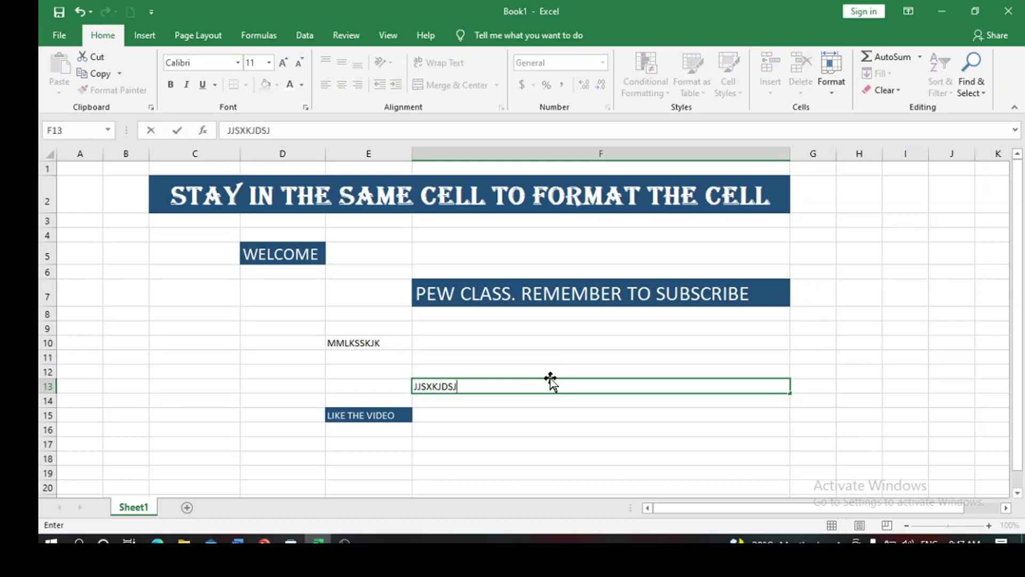
key(ctrl+Return)
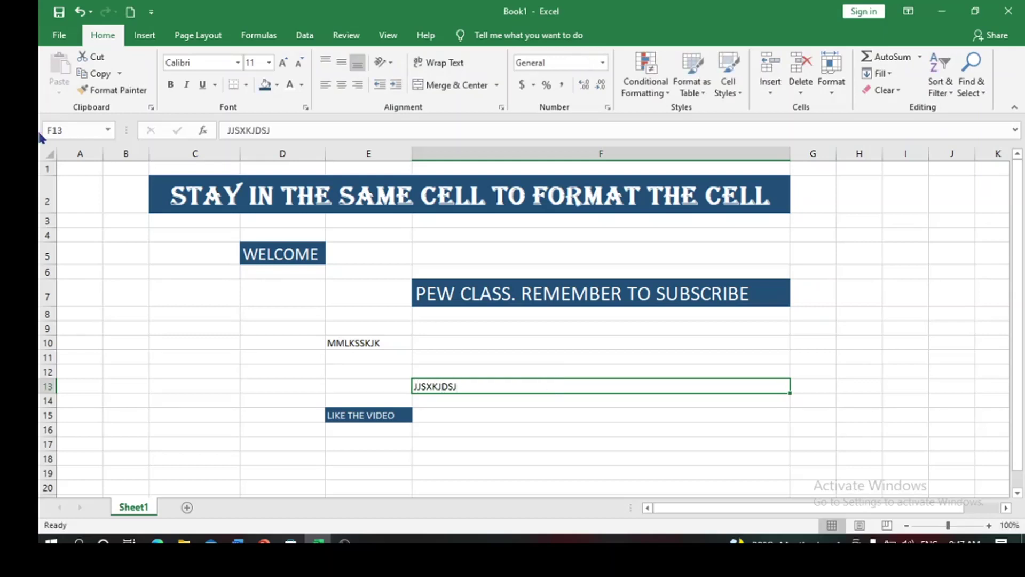
click(269, 89)
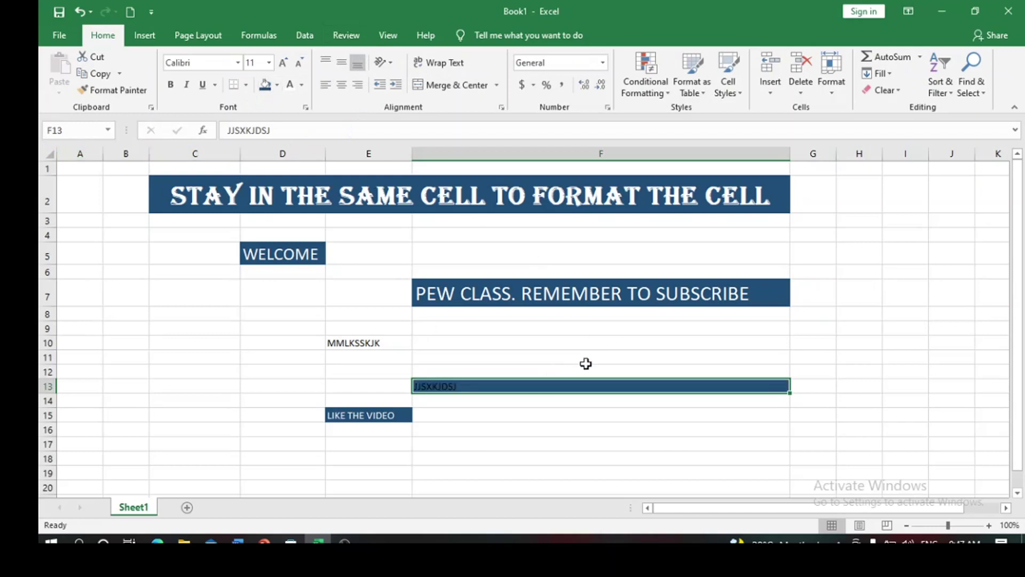
click(288, 81)
Step: Enter M,MDRJKJGJSLKLJSD in cell F18, keeping that cell selected, and format it with a dark blue fill and white text
click(557, 455)
text(M,MDRJKJGJSLKLJSD)
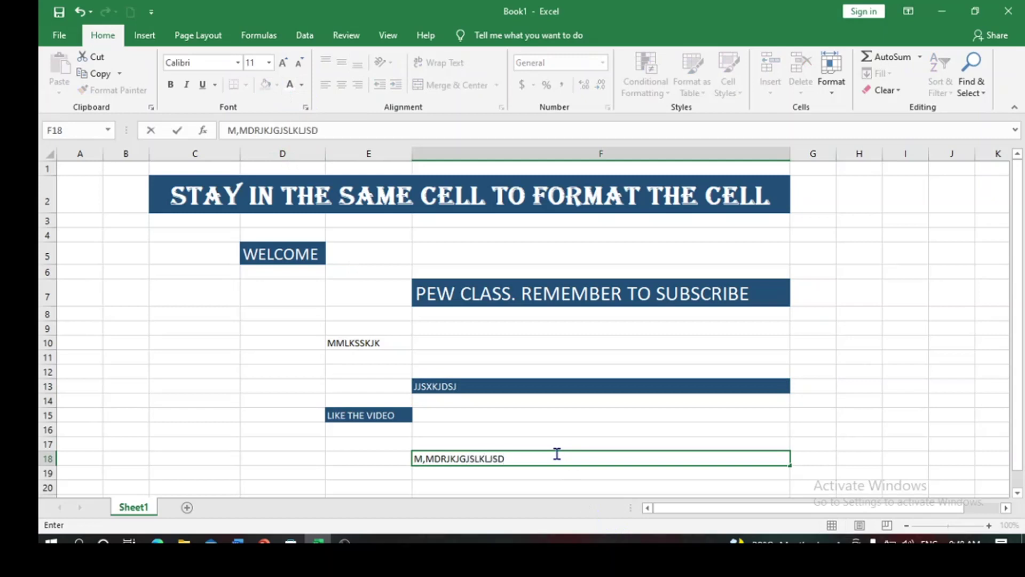
key(ctrl+Return)
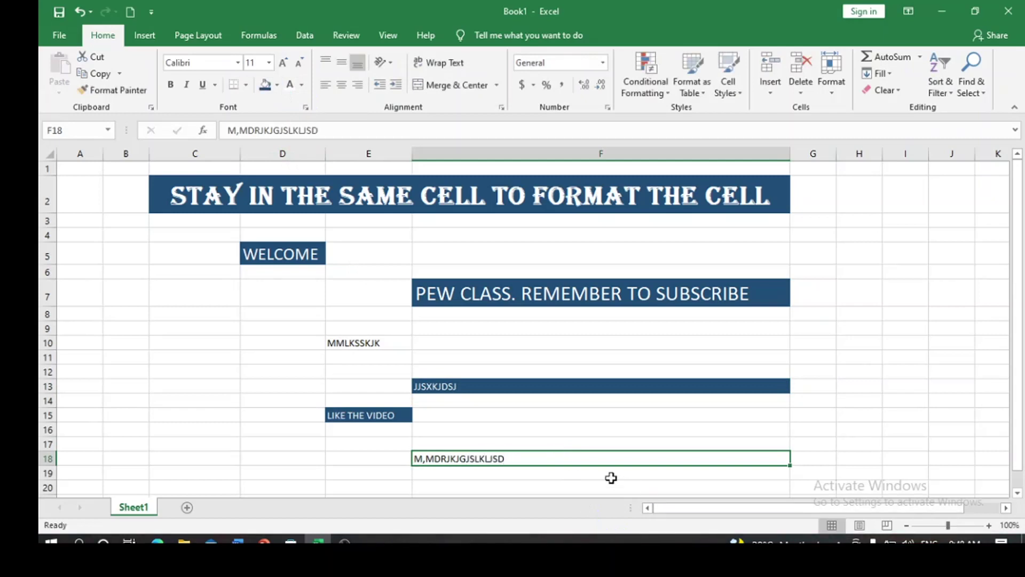
click(265, 84)
click(290, 84)
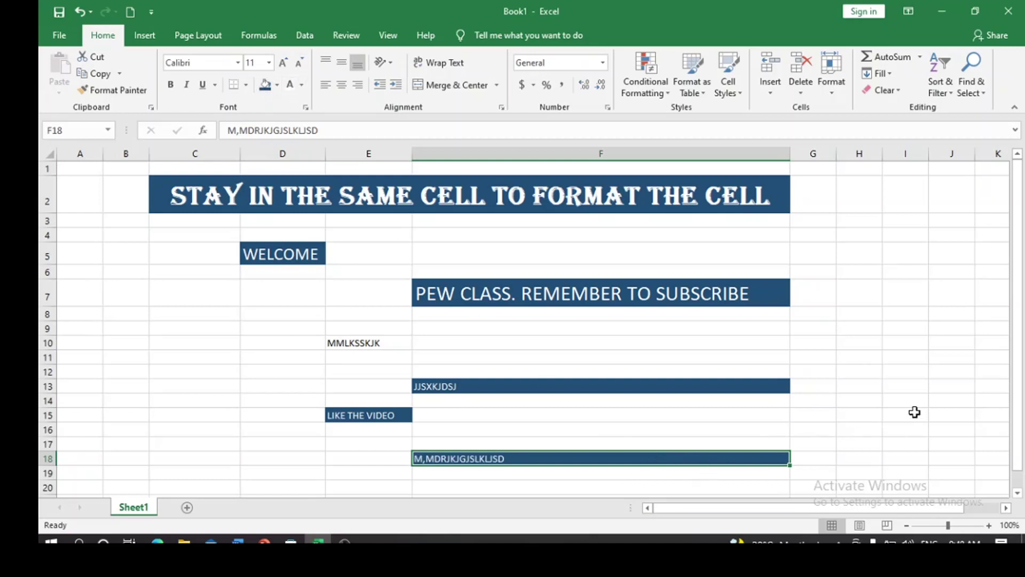